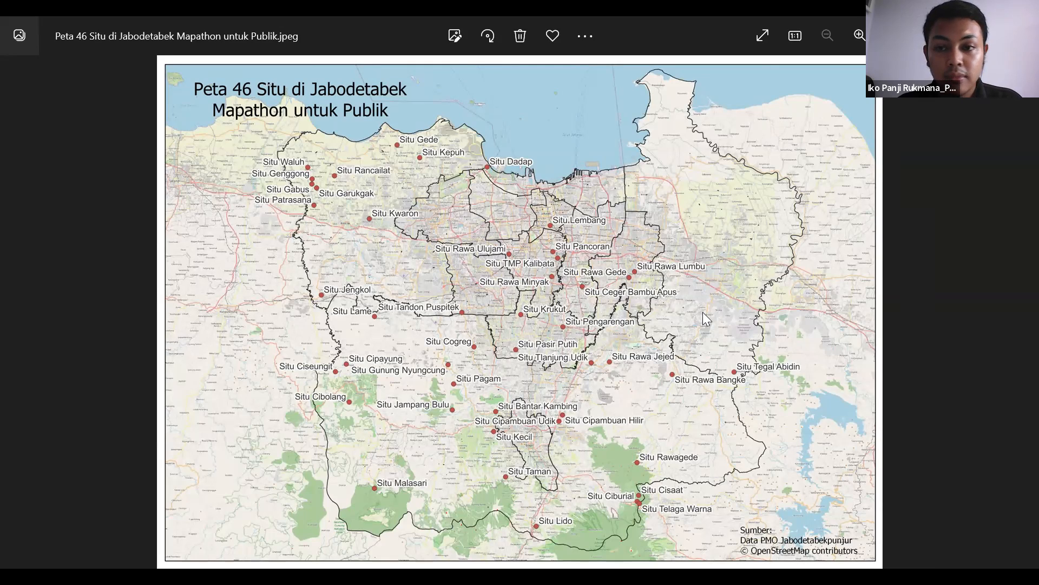
Switch to the Koordinat Titik 46 Situ spreadsheet in Google Sheets and review its situ list and the Sebaran Situ table.
key(alt+Tab)
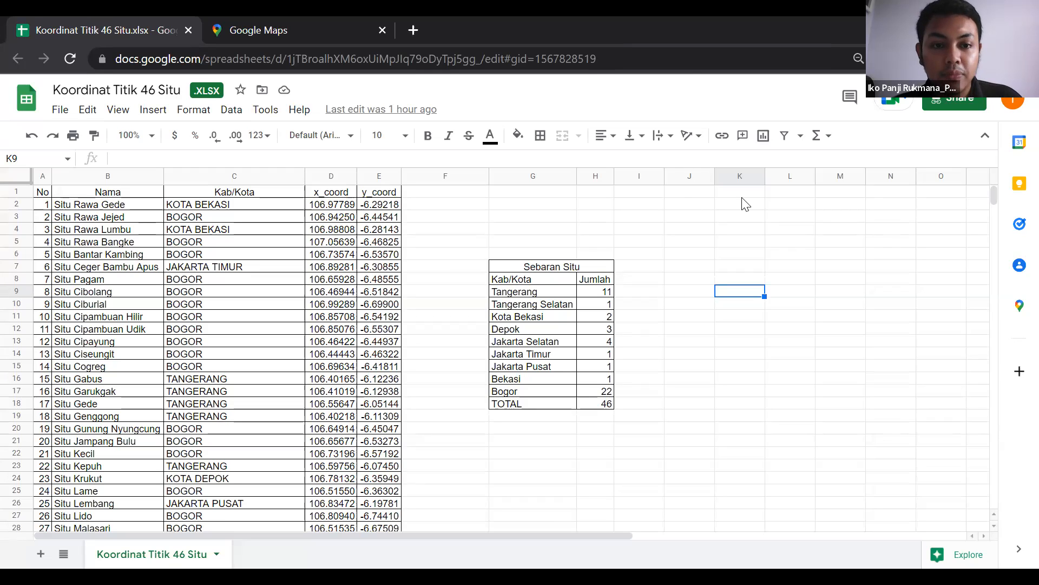
click(575, 227)
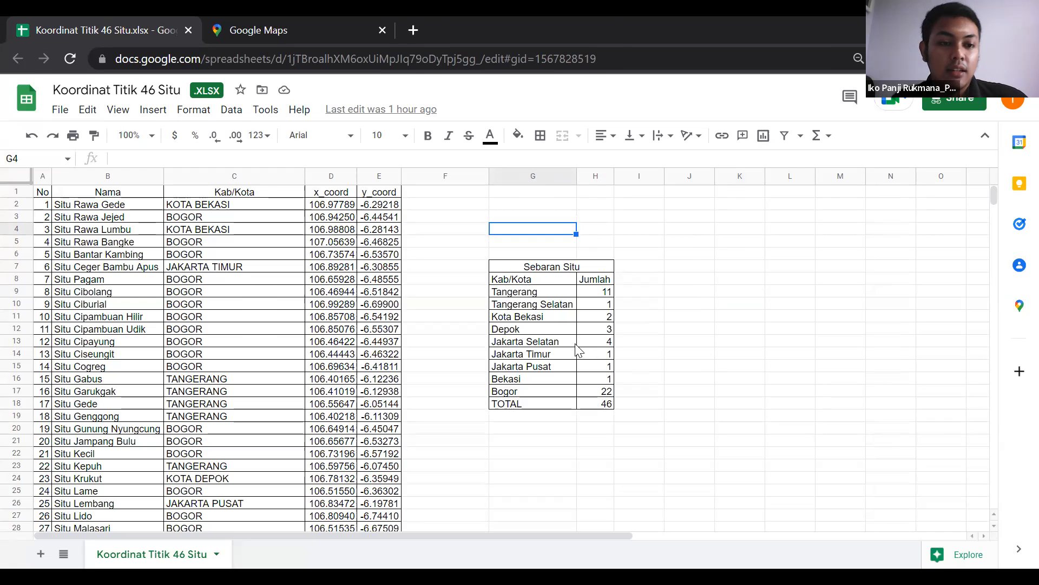
click(293, 243)
scroll(292, 252, down, 5)
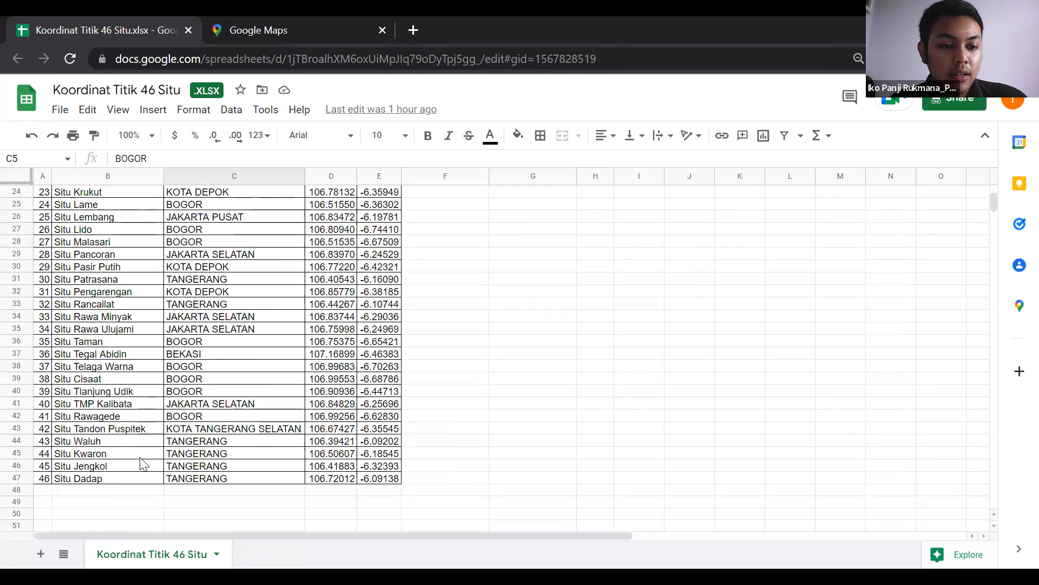
scroll(125, 496, up, 5)
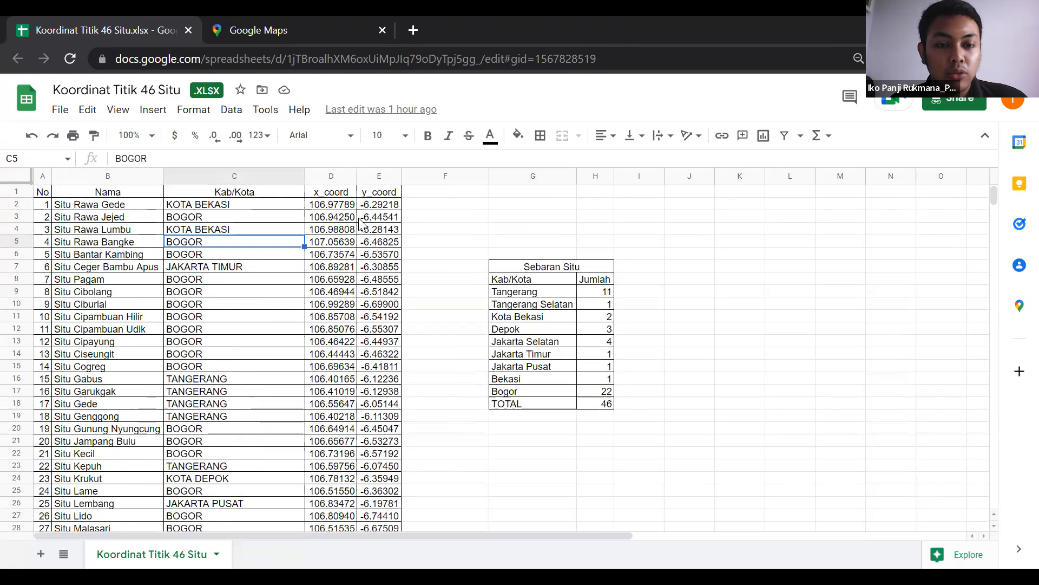
click(463, 216)
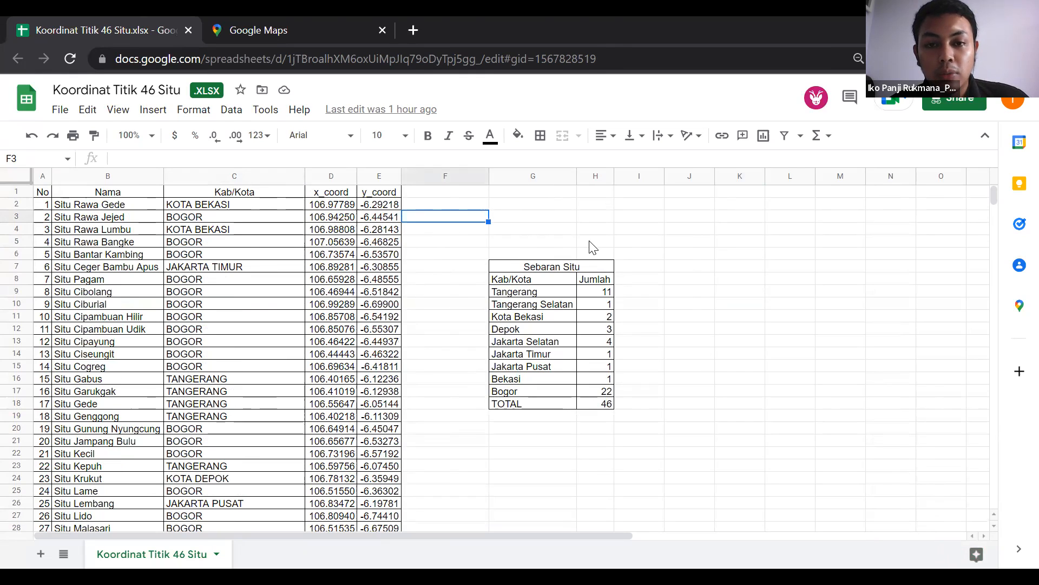
click(641, 295)
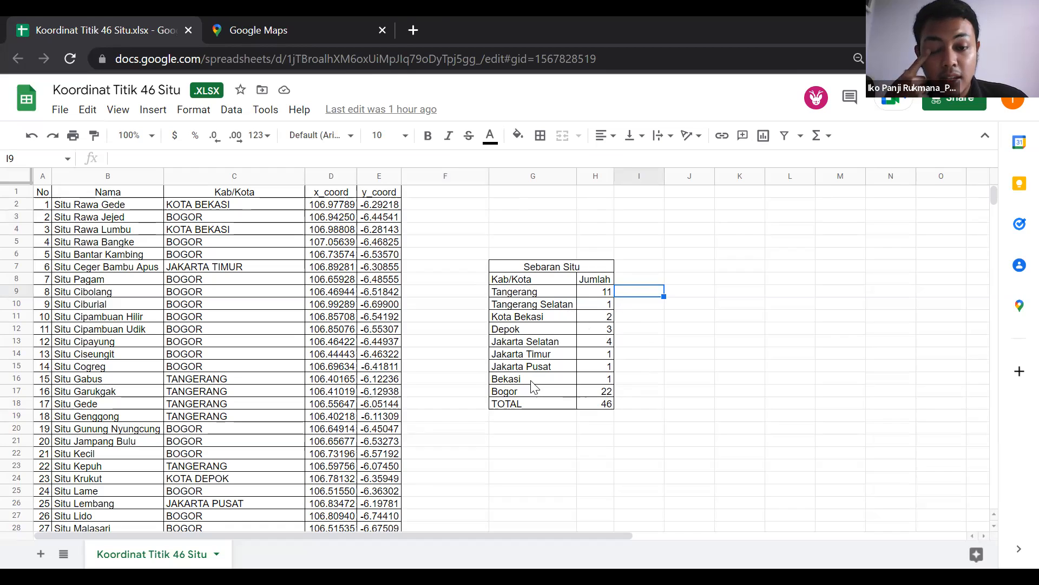
click(562, 381)
click(600, 382)
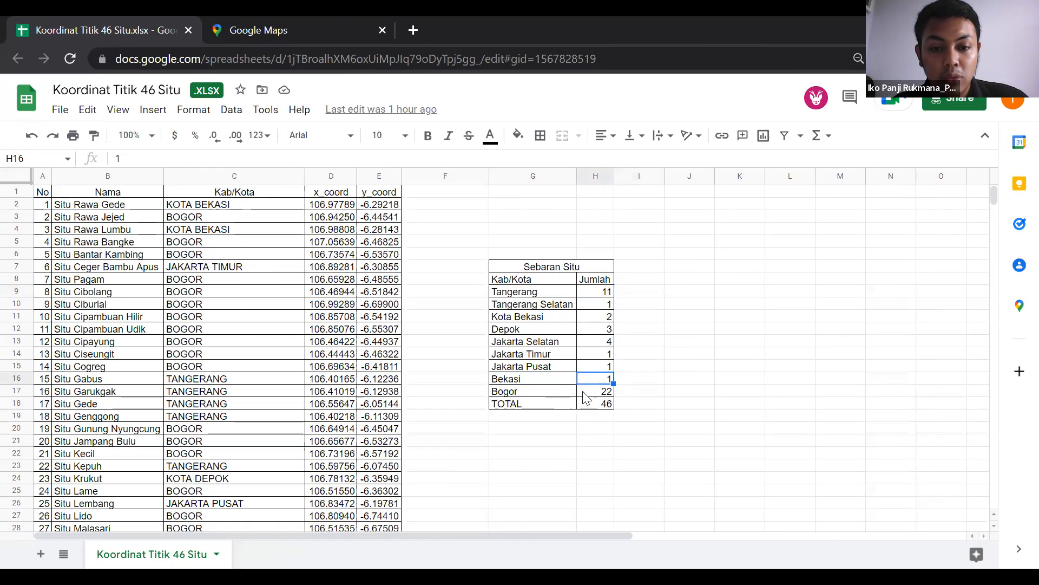
click(562, 394)
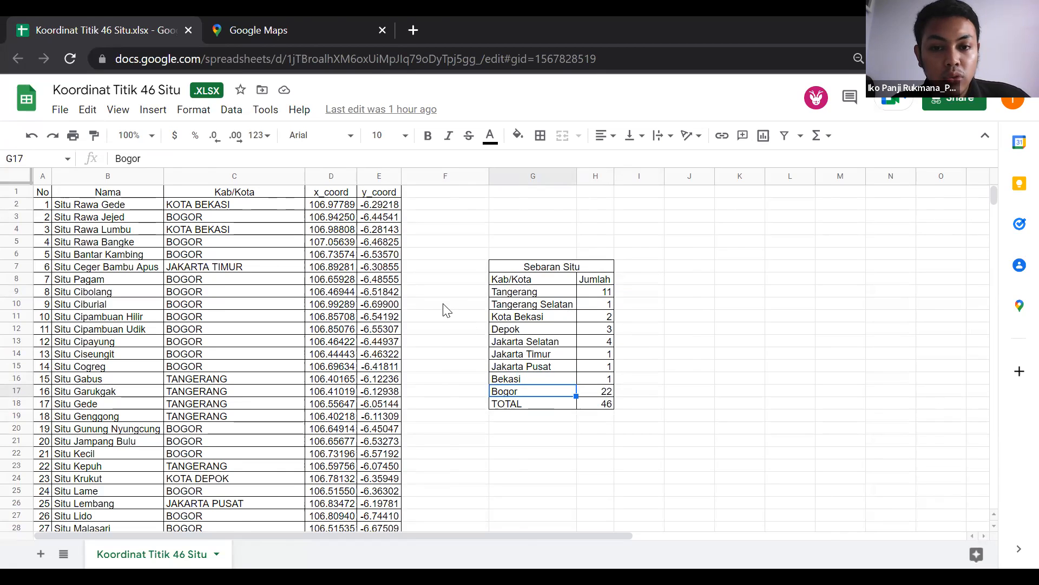
scroll(443, 303, down, 5)
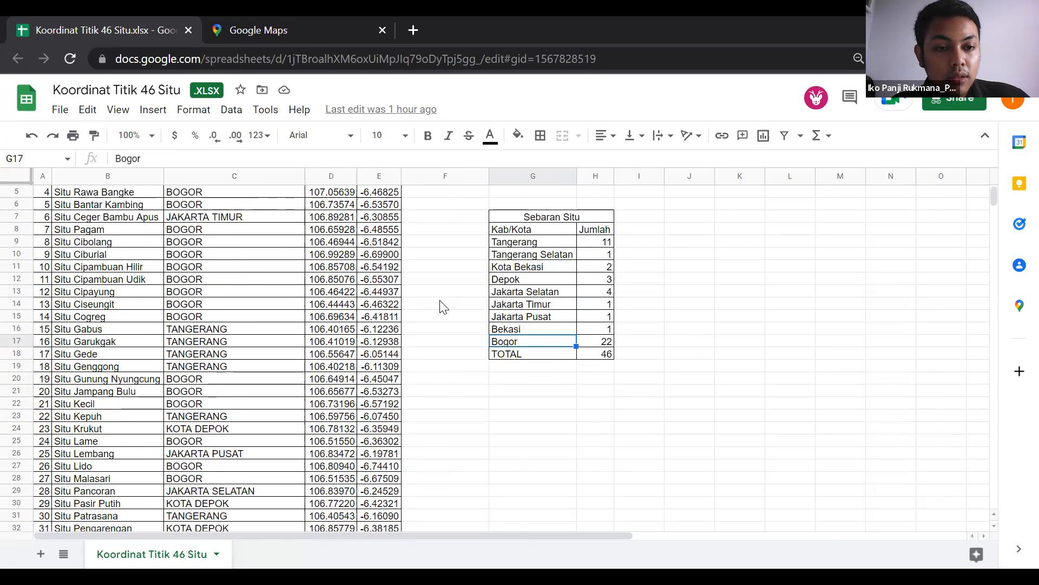
scroll(443, 307, up, 5)
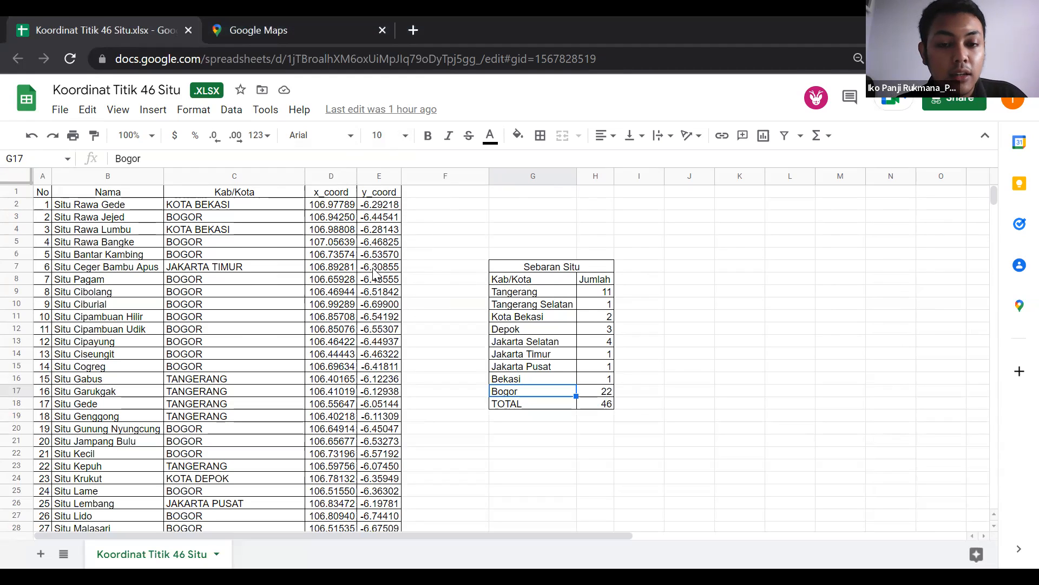
Examine the x_coord and y_coord columns of the situ list, including the full x_coord value of Situ Rawa Gede.
click(407, 241)
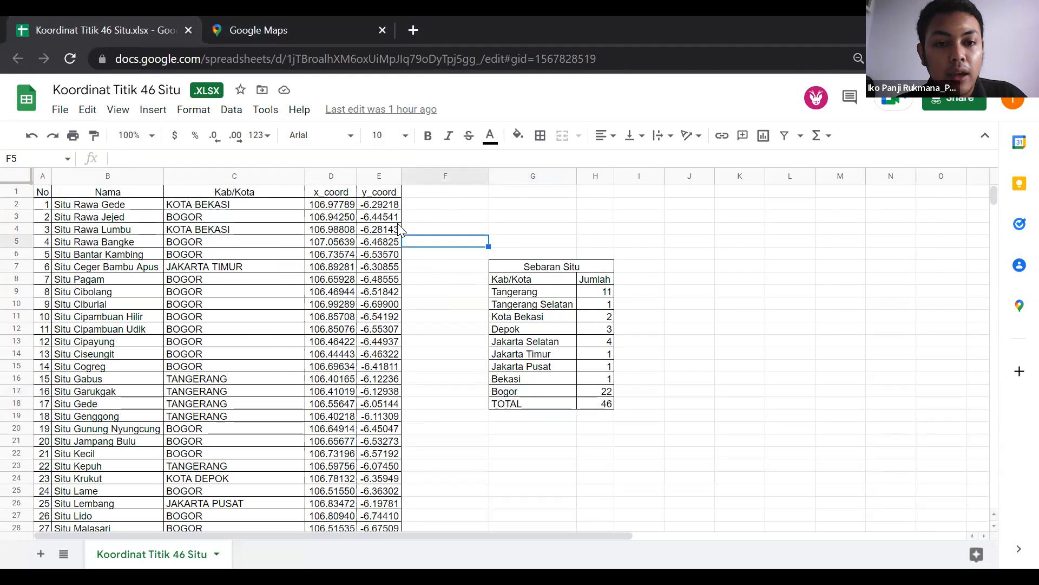
click(434, 206)
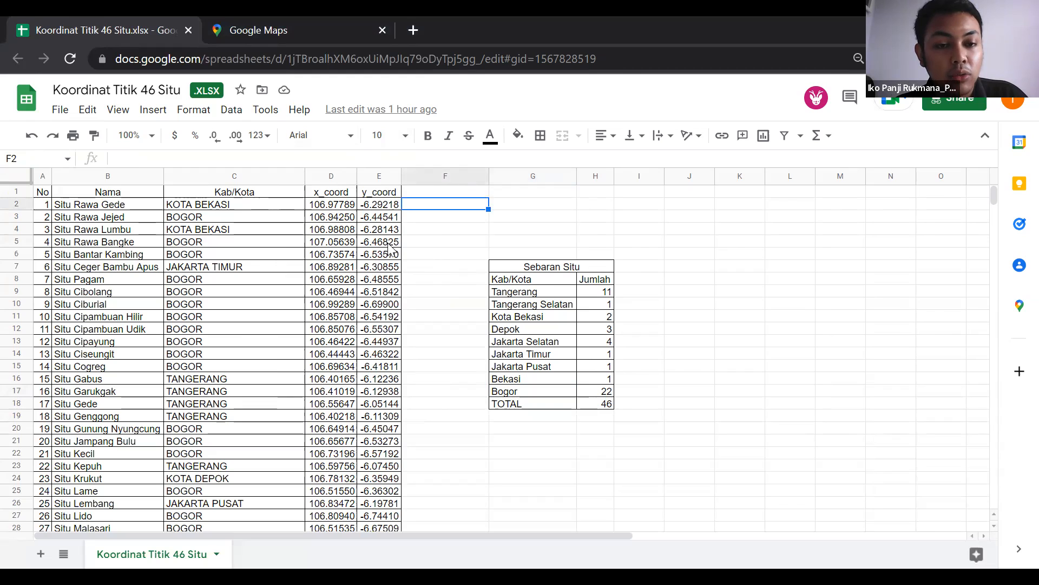
click(439, 233)
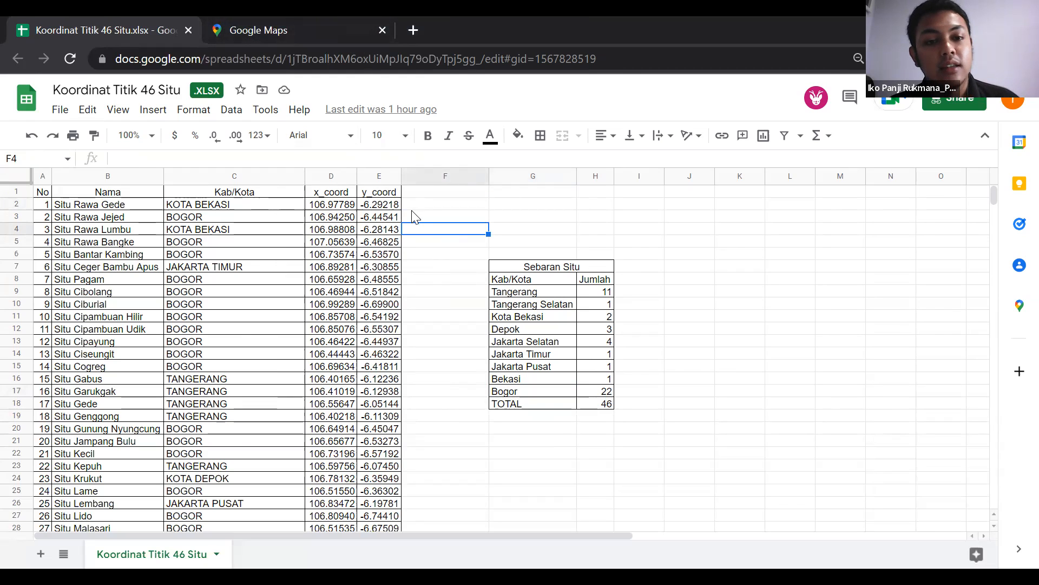
click(346, 203)
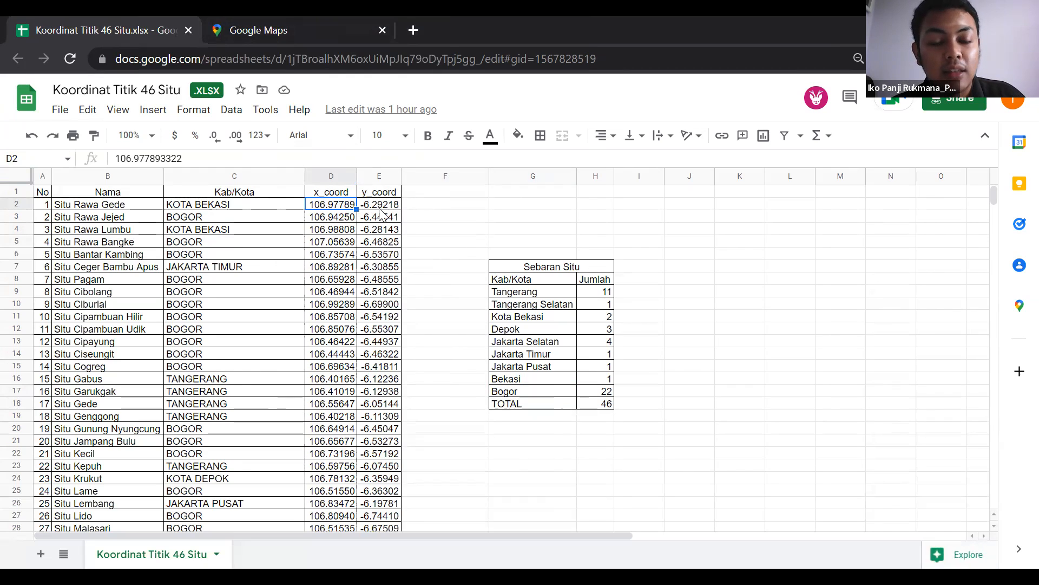
click(443, 194)
click(441, 242)
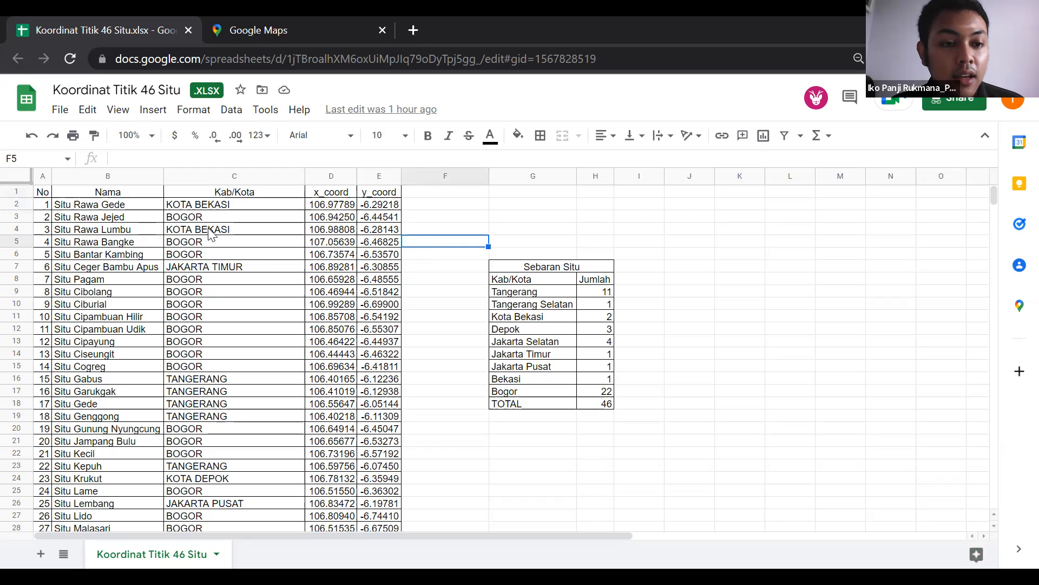
Copy Situ Rawa Gede's full y_coord value, -6.29218078599996, into the Google Maps search field and add a comma after it.
click(387, 206)
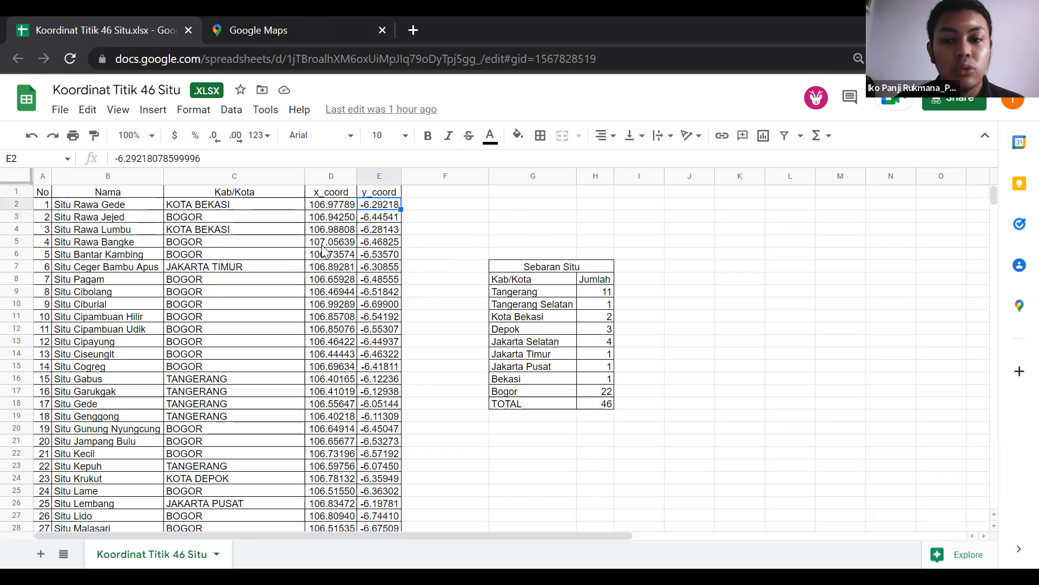
drag(202, 158, 115, 158)
key(ctrl+c)
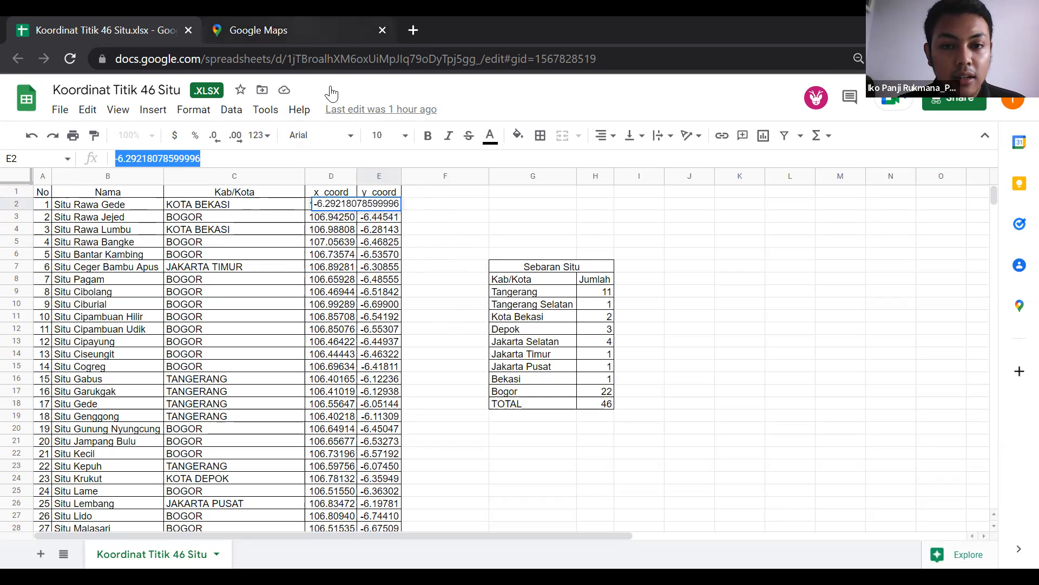
key(ctrl+Tab)
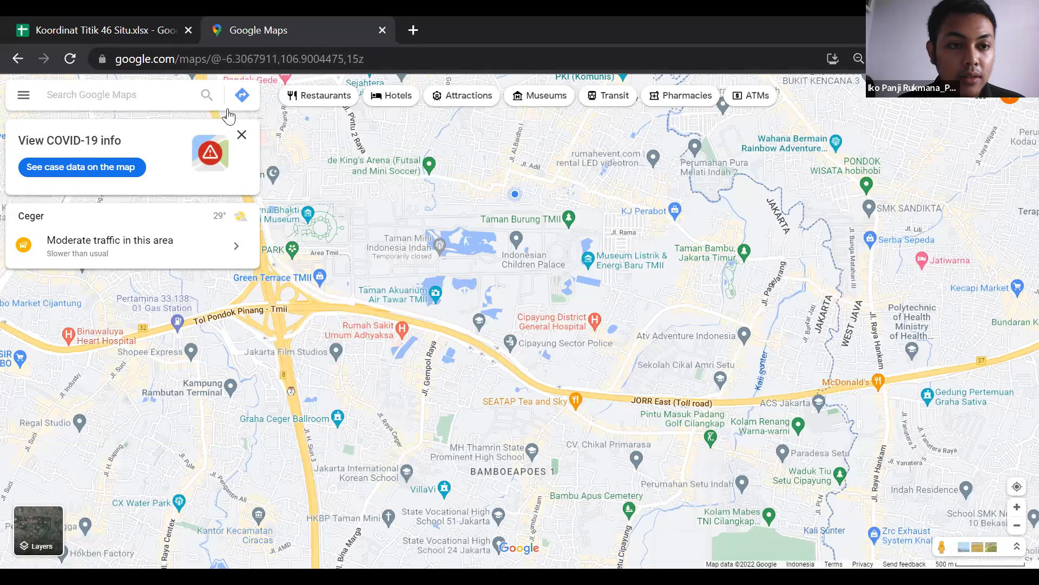
key(ctrl+v)
text(,)
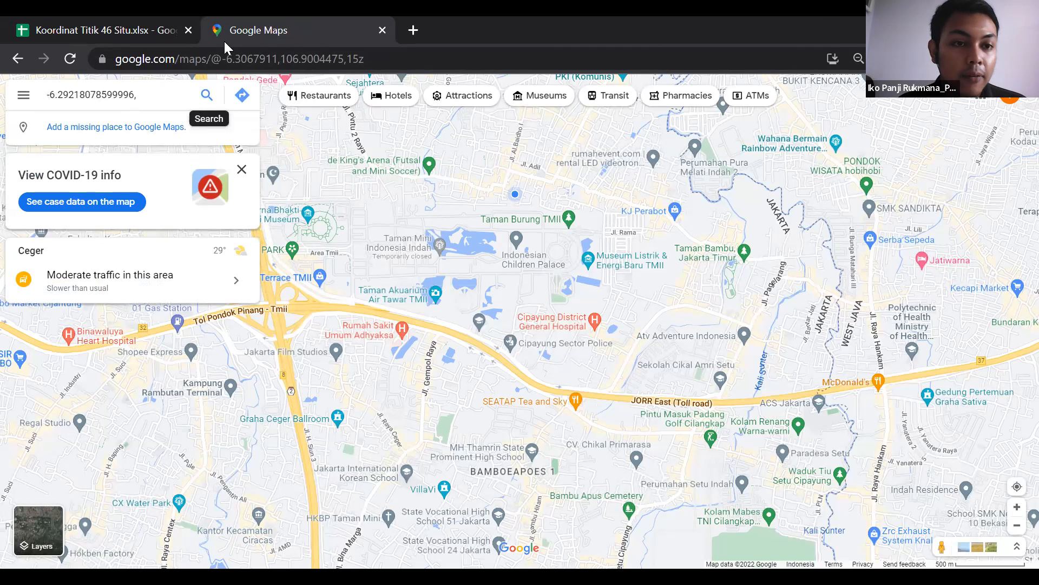
Copy Situ Rawa Gede's full x_coord value, 106.977893322, from the spreadsheet and append it after the comma in the Google Maps search.
click(119, 19)
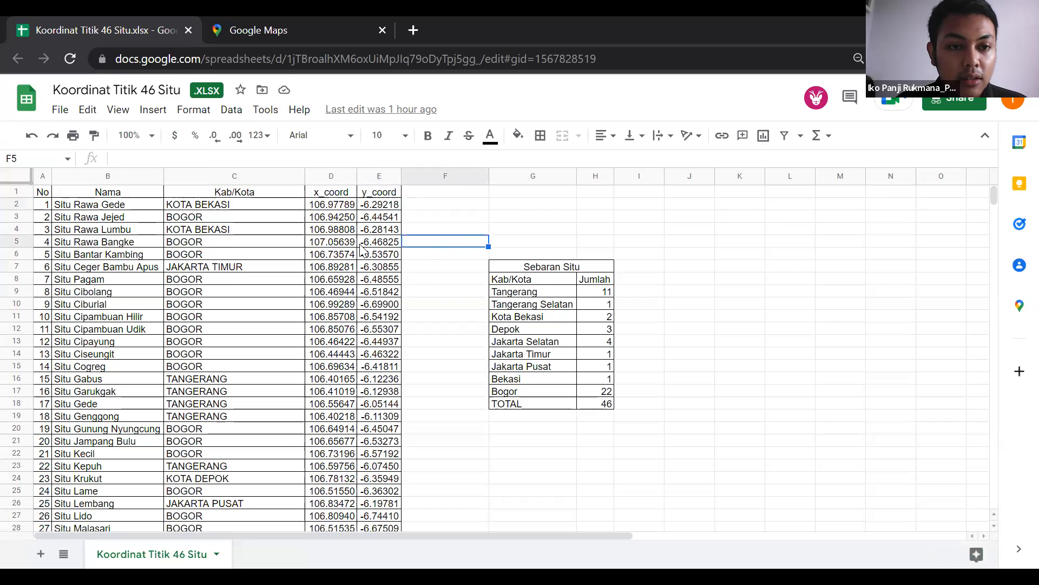
click(336, 210)
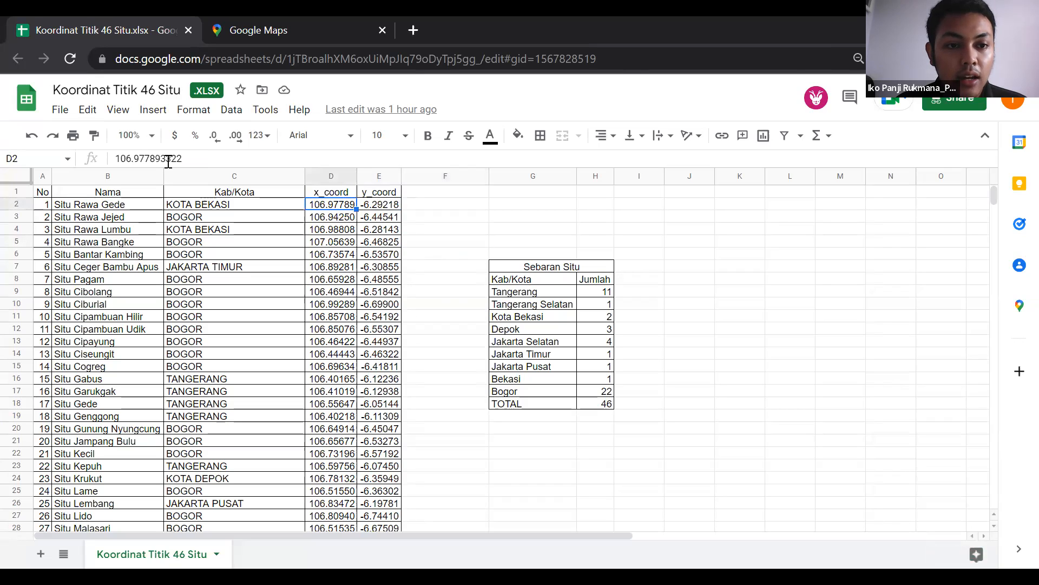
drag(214, 158, 81, 160)
key(ctrl+c)
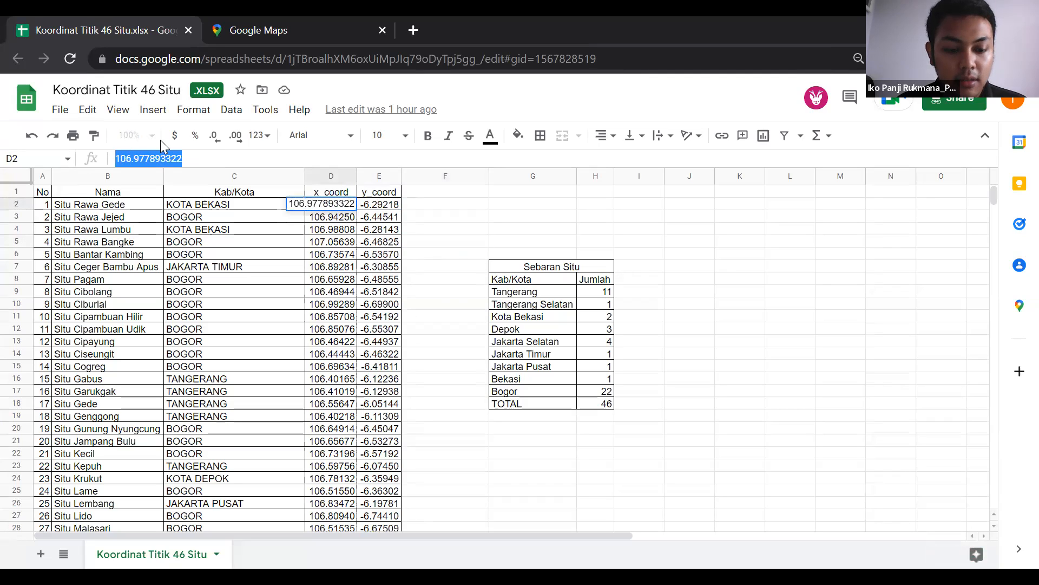
click(245, 27)
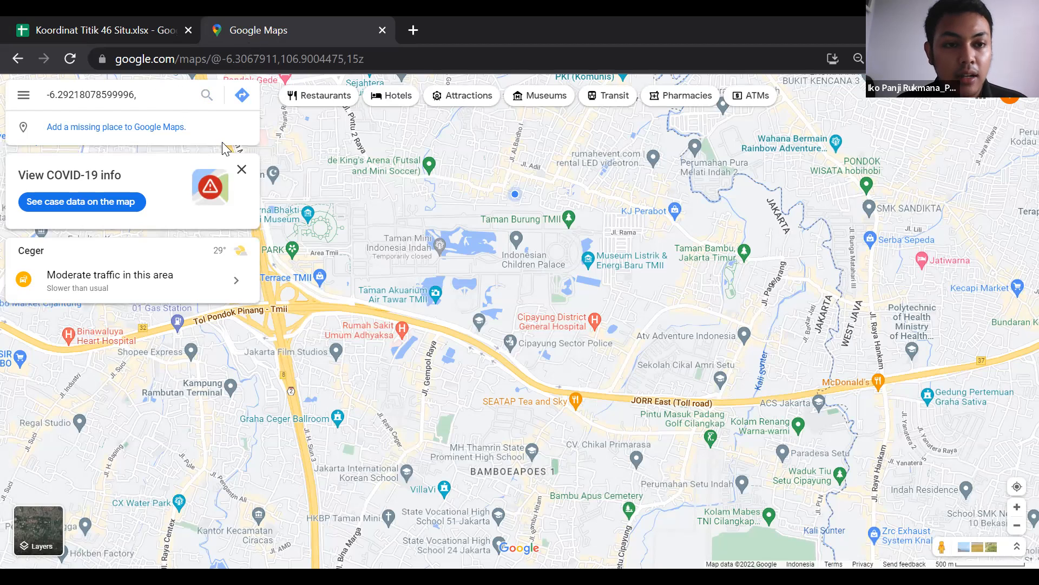
key(ctrl+v)
Check the coordinate pair -6.29218078599996,106.977893322 for correct formatting and search Google Maps for it.
key(Home)
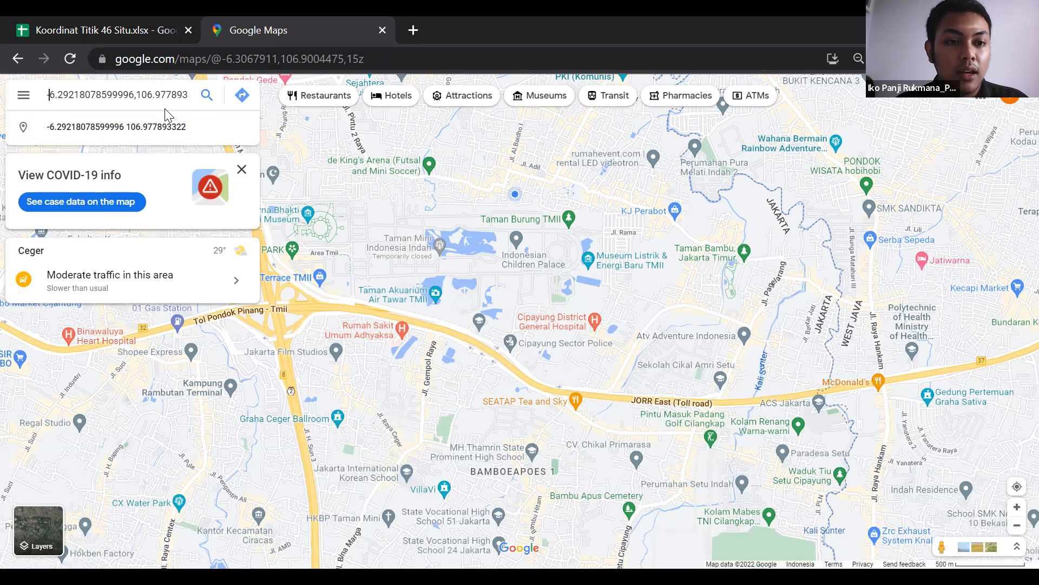
key(Right)
key(Right)
key(Right)
key(Right)
key(Right)
key(Right)
key(Right)
key(Right)
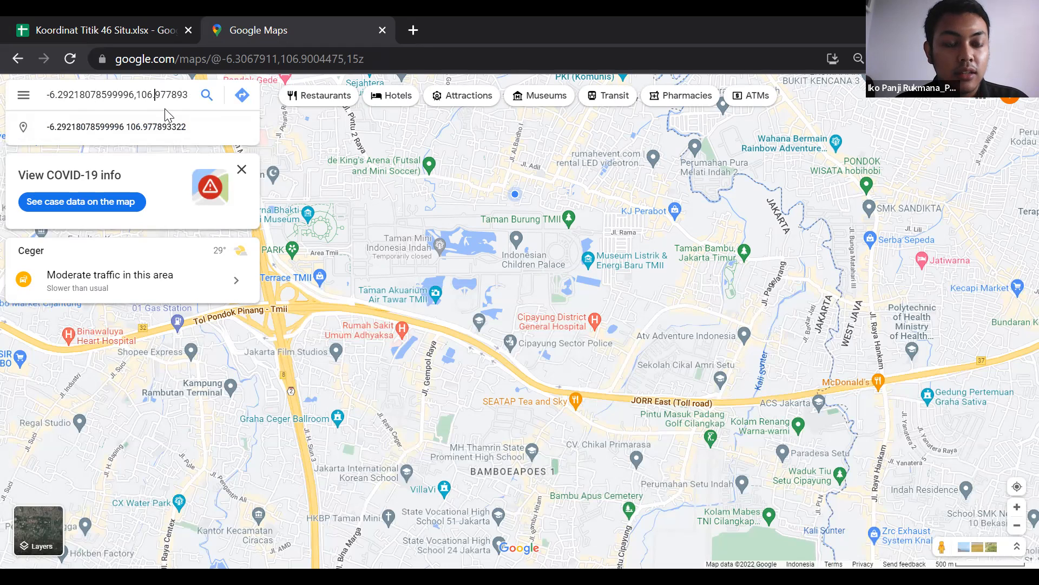
key(Return)
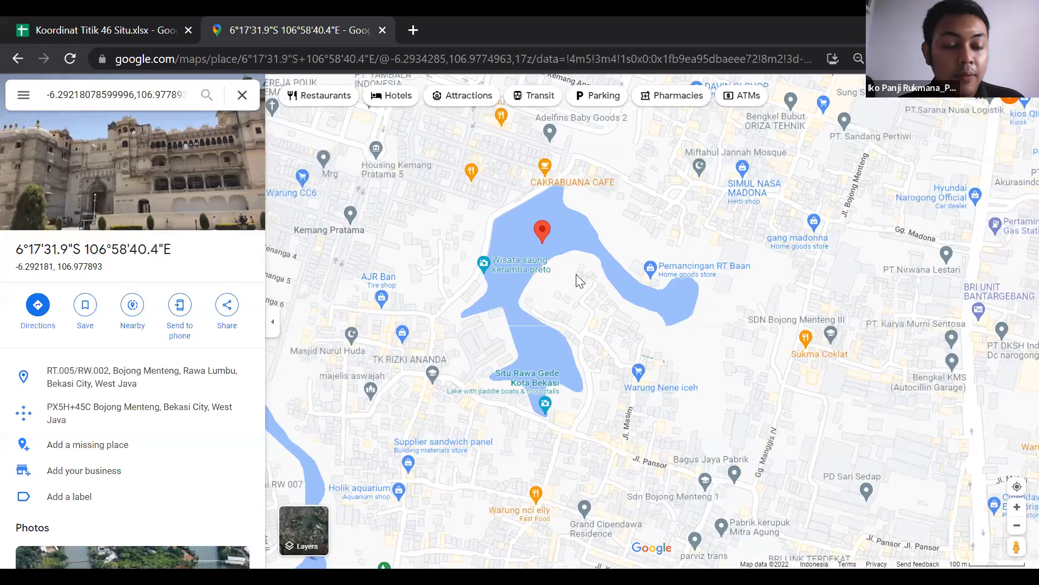
Inspect the pinned Situ Rawa Gede location and its surroundings on the map.
scroll(563, 281, up, 2)
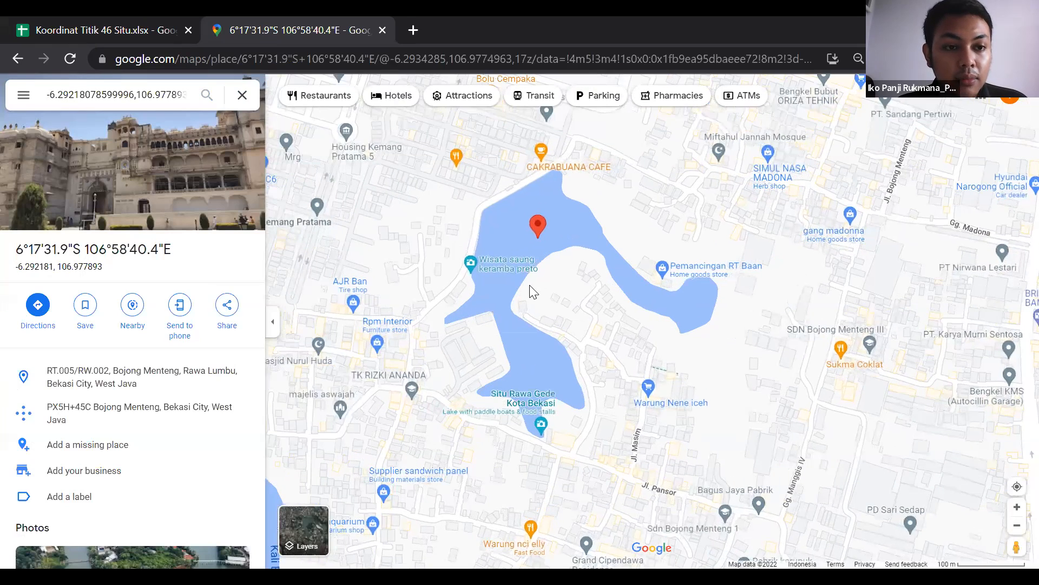
scroll(599, 322, down, 2)
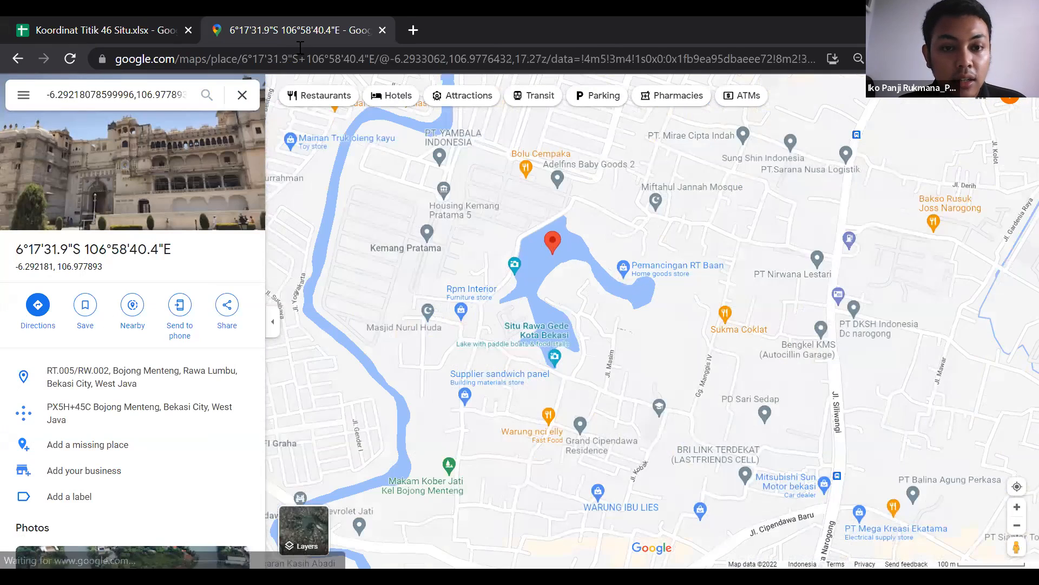
click(167, 16)
click(310, 18)
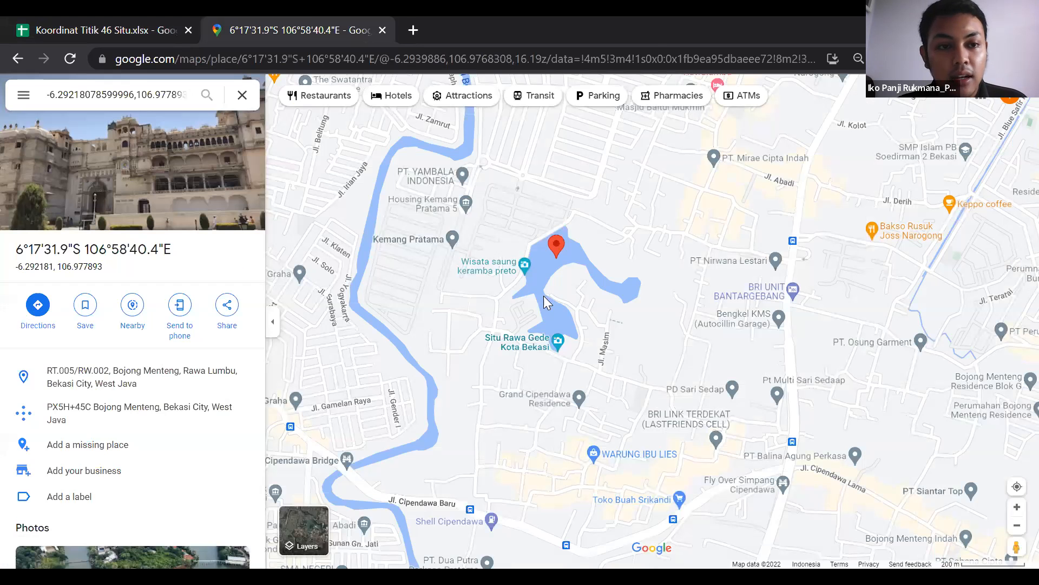
scroll(575, 294, down, 2)
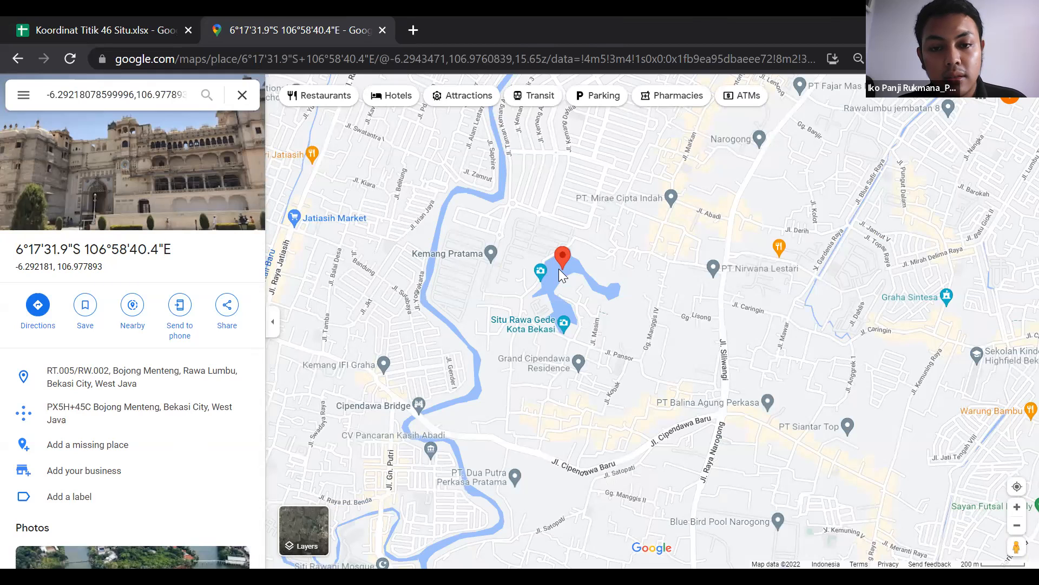
scroll(559, 337, down, 1)
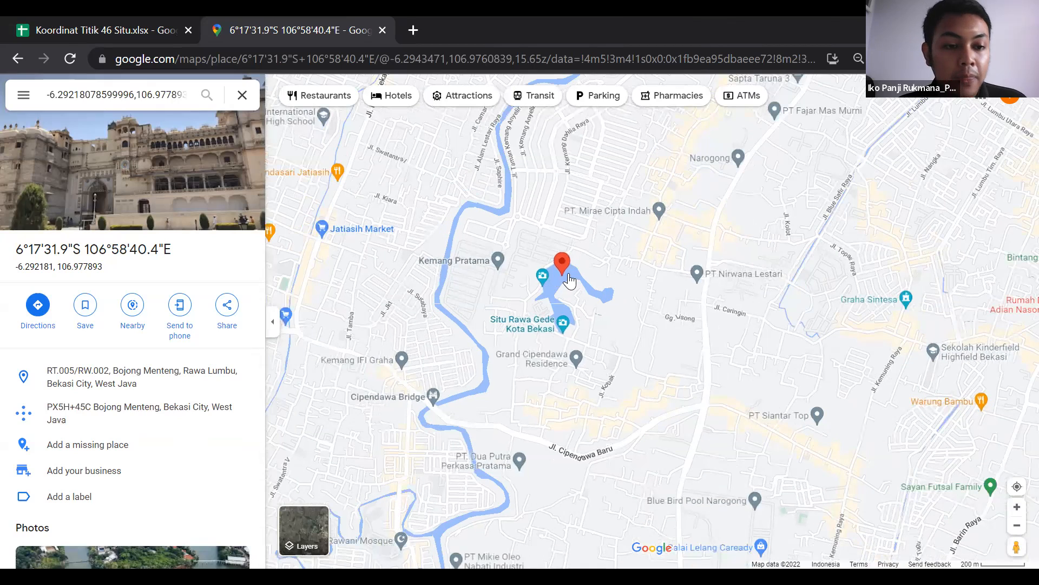
scroll(540, 284, down, 2)
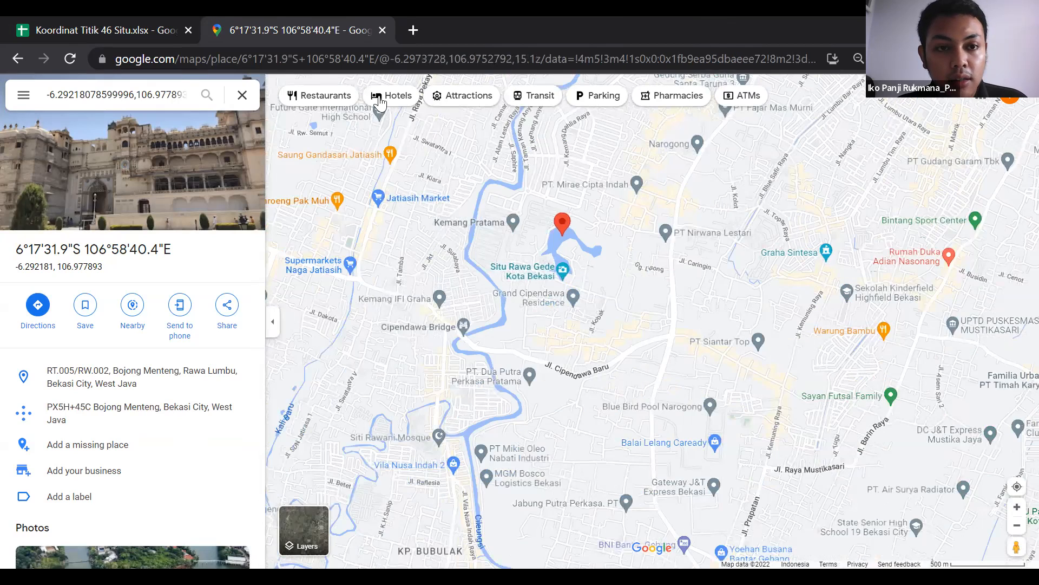
Try to save the pinned Situ Rawa Gede location in Google Maps to the Want to go list.
click(135, 19)
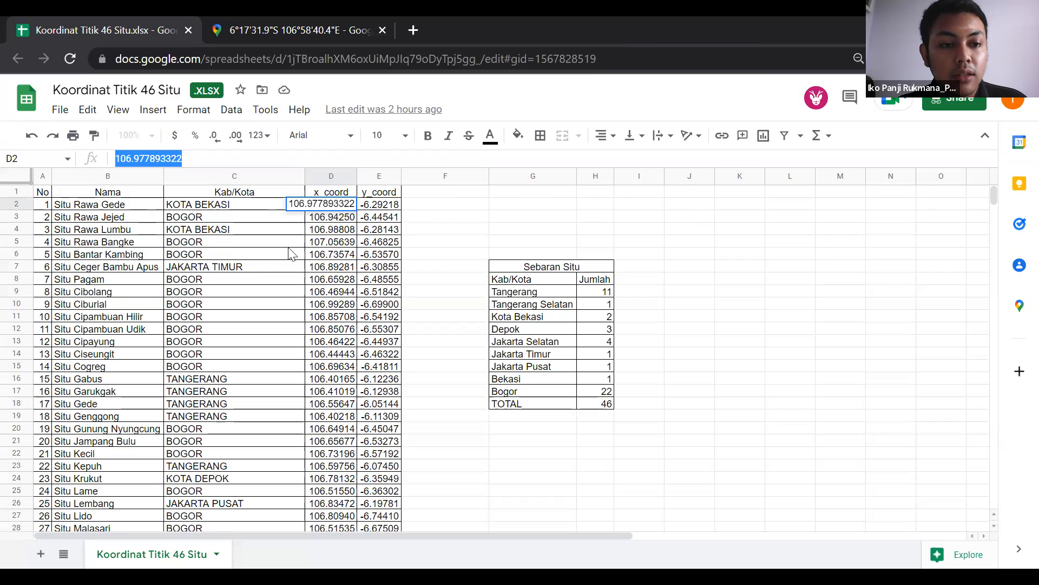
click(293, 22)
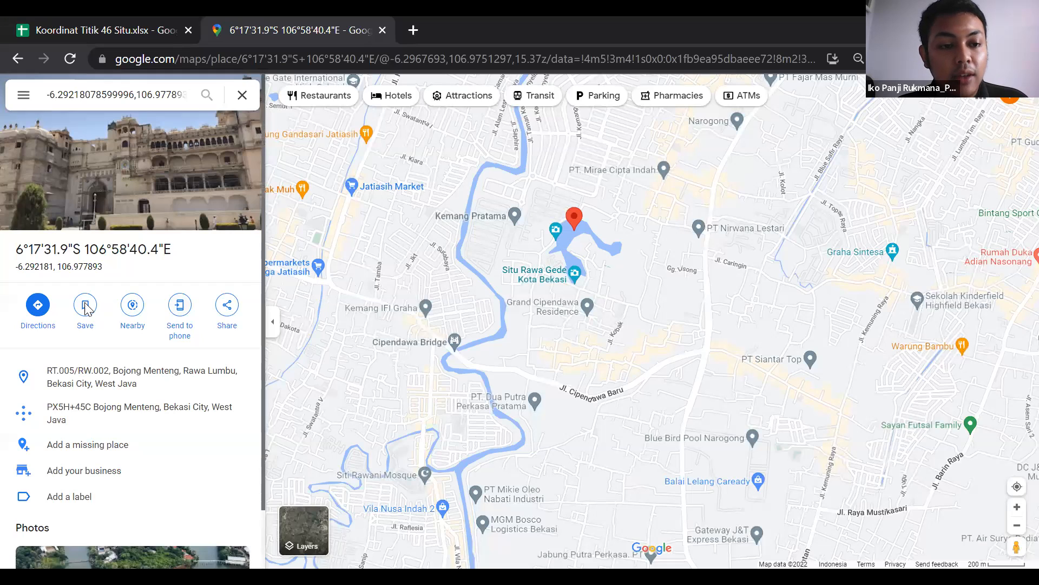
click(107, 311)
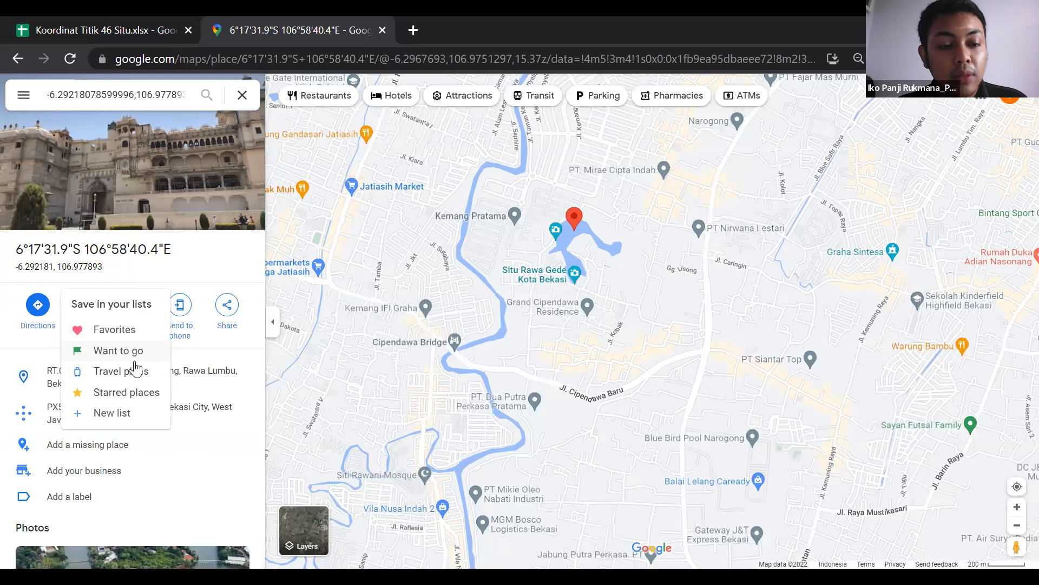
click(119, 351)
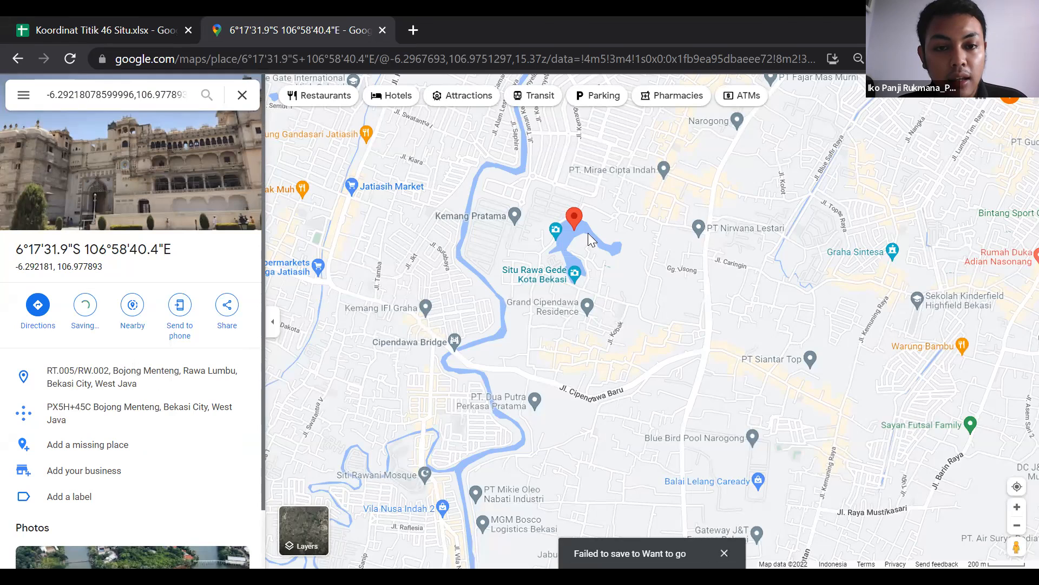
Examine where the pinned location lies, first up close and in relation to Bekasi, Jakarta, Depok and Bogor.
scroll(592, 230, up, 1)
scroll(593, 236, up, 1)
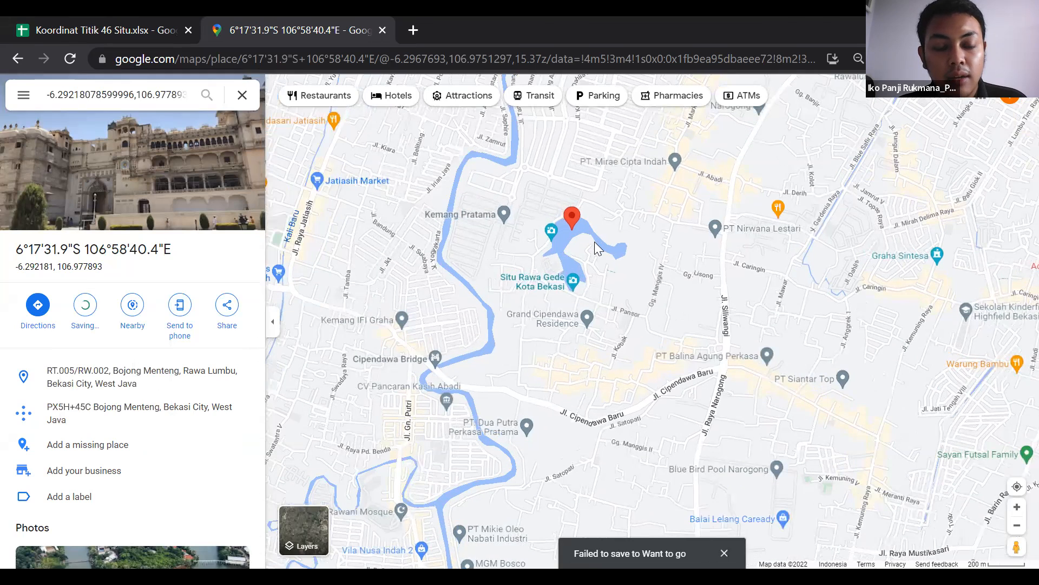
scroll(594, 242, down, 5)
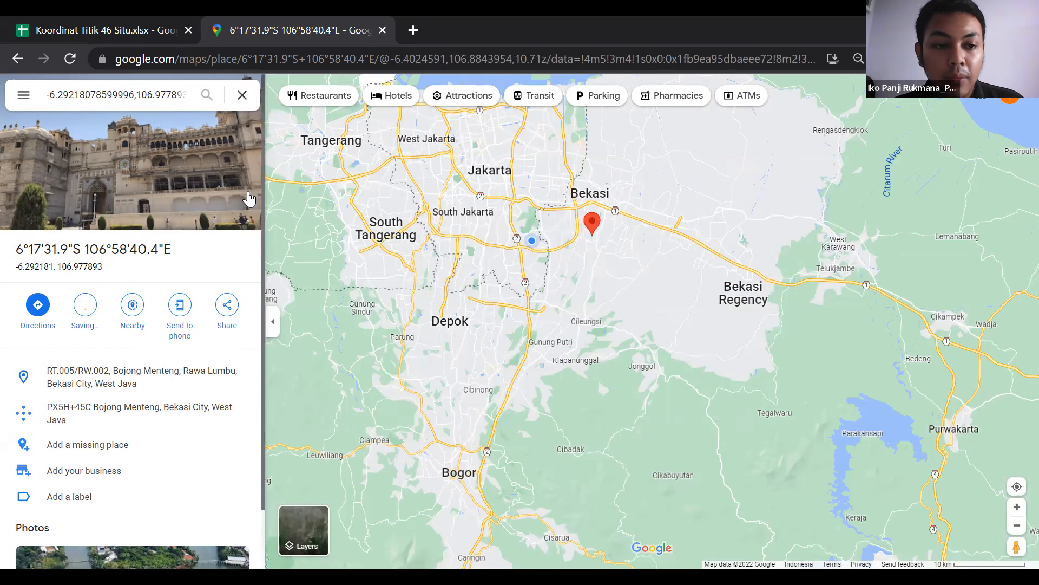
Review the full list of situ in the Koordinat Titik 46 Situ spreadsheet and the Sebaran Situ table per Kab/Kota.
click(136, 17)
click(458, 230)
scroll(471, 322, down, 7)
scroll(471, 325, down, 1)
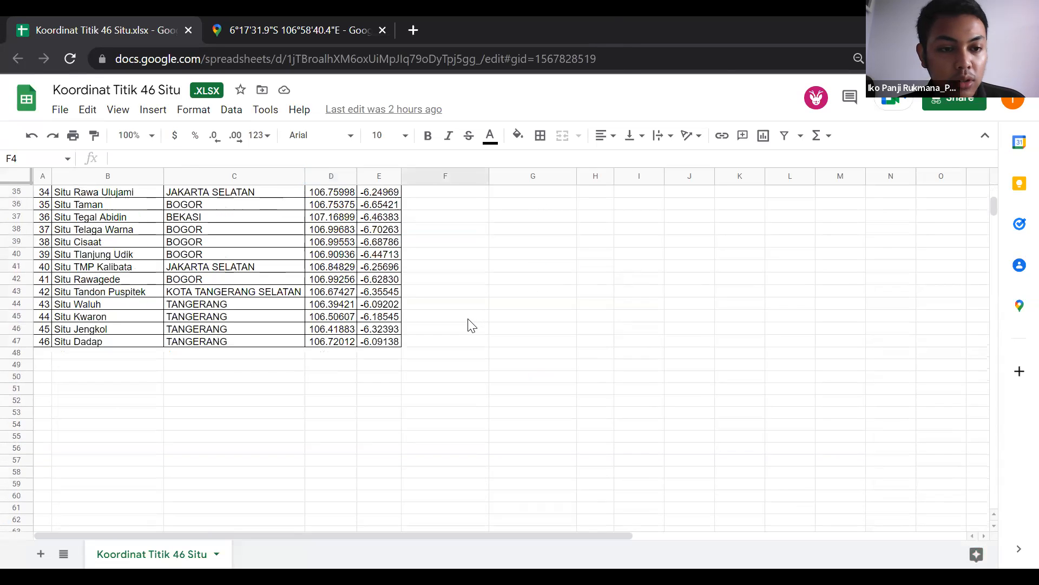
scroll(471, 324, up, 10)
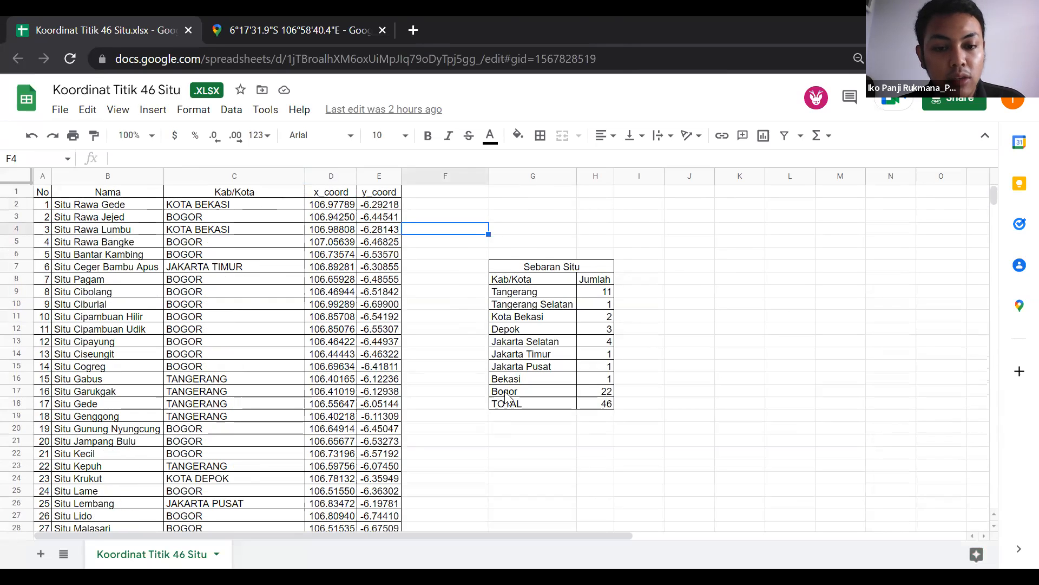
click(540, 234)
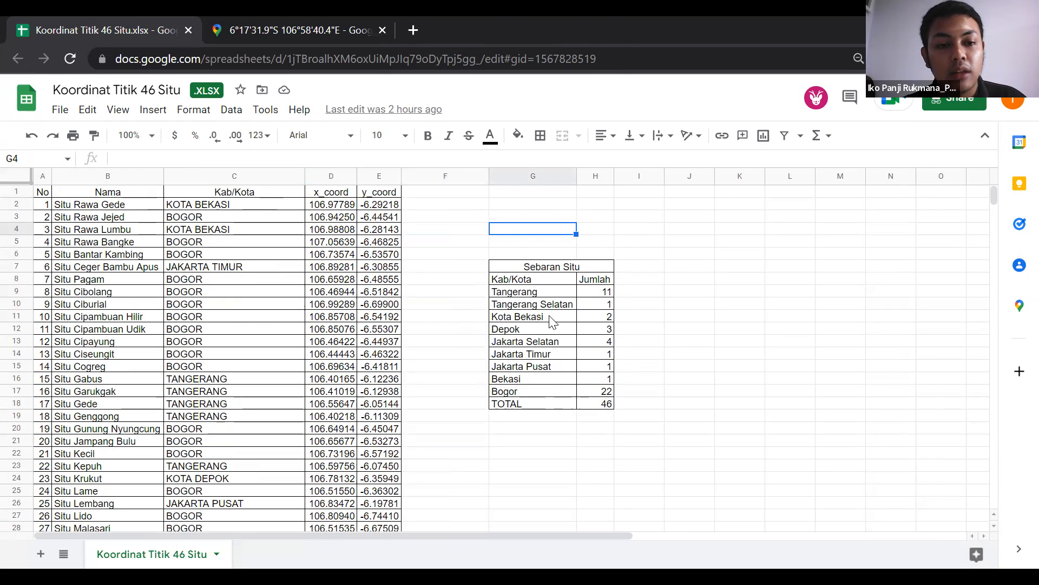
scroll(390, 313, down, 8)
scroll(390, 313, up, 8)
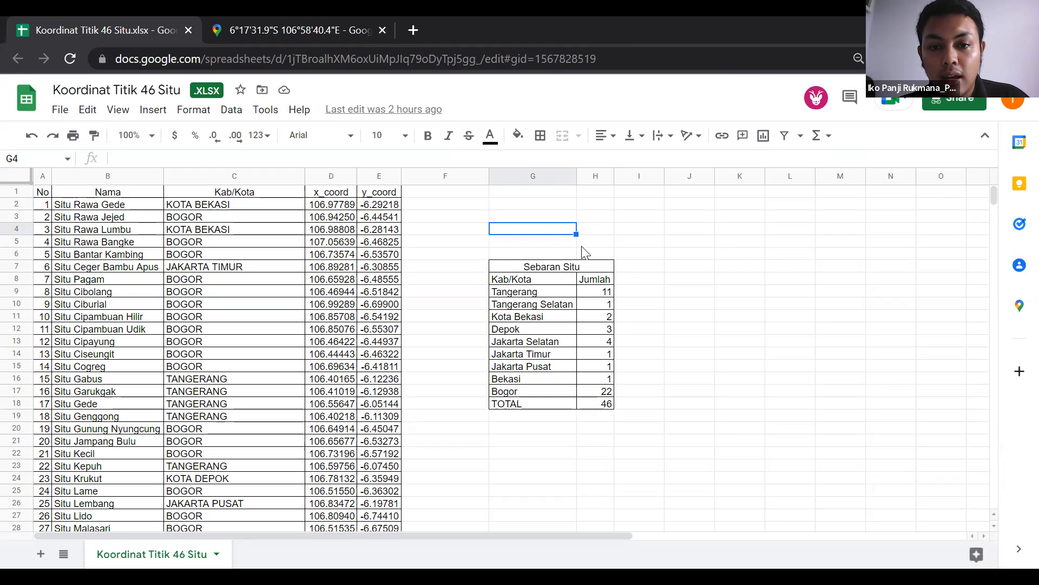
drag(534, 234, 695, 244)
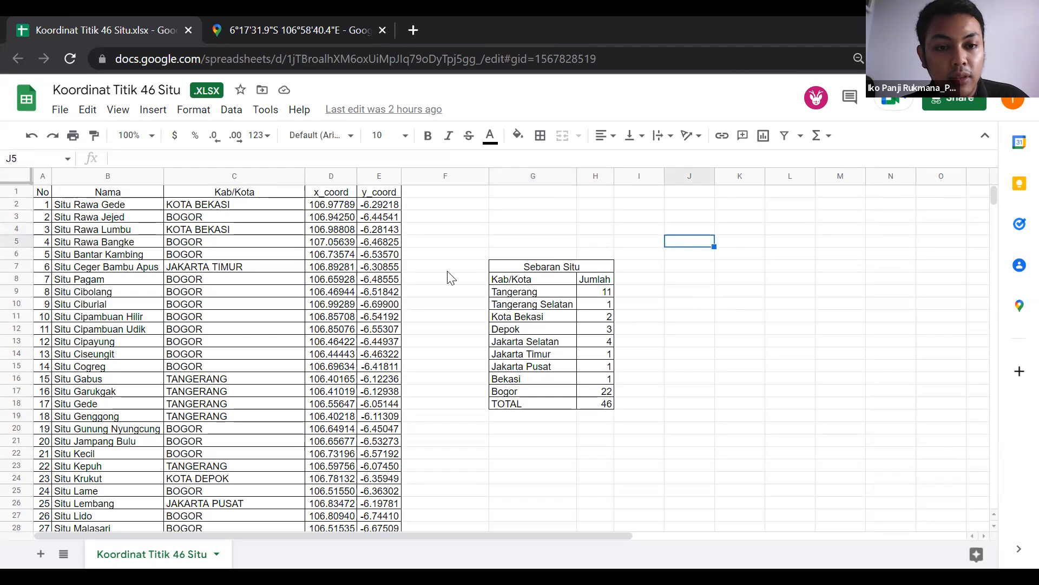
Check the regional map in Google Maps again and reread the spreadsheet's situ rows down to Situ Dadap alongside the Sebaran Situ summary.
click(302, 16)
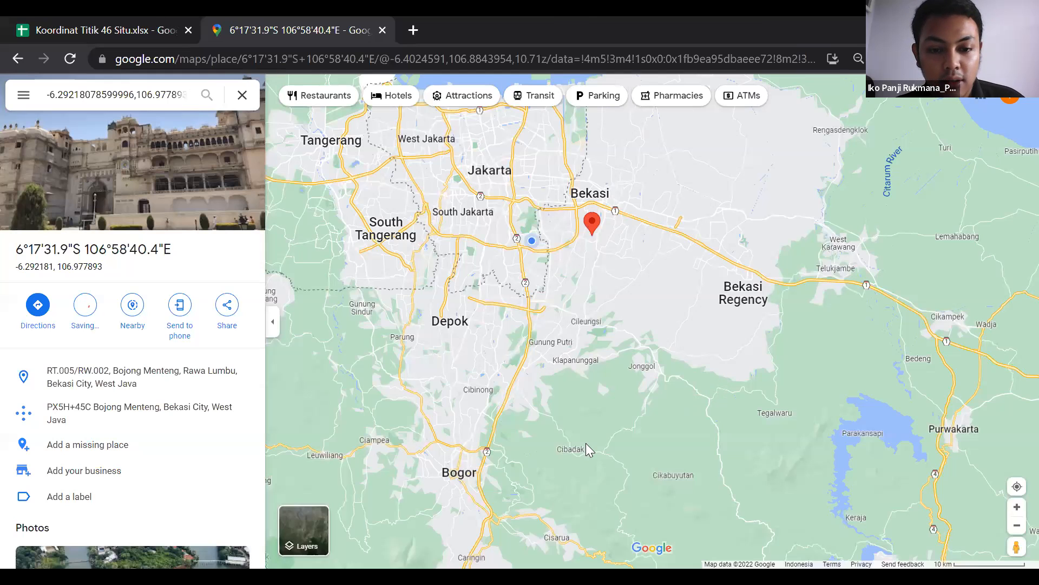
click(152, 21)
key(Up)
key(Left)
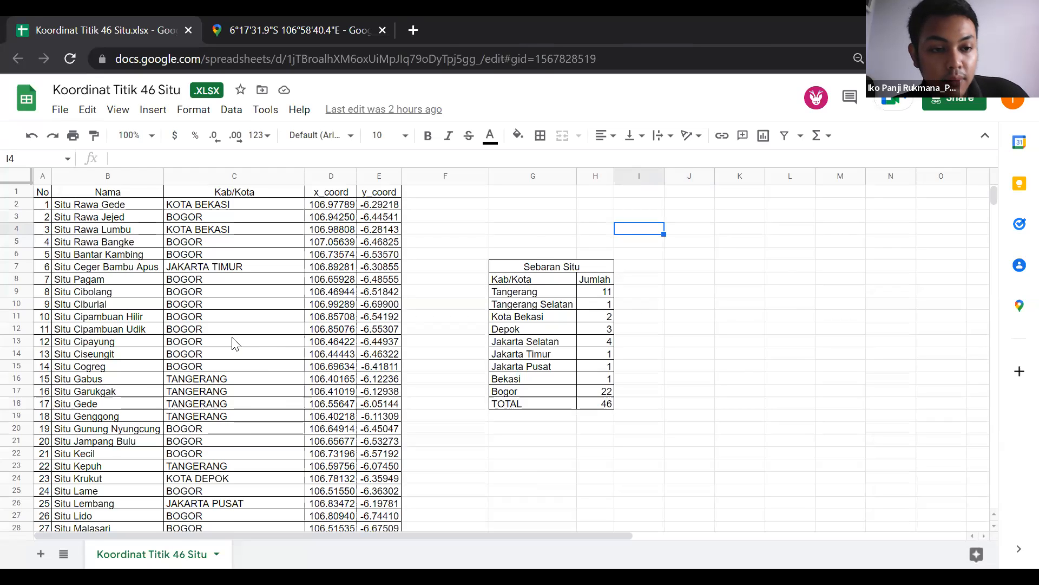
scroll(233, 342, down, 6)
scroll(233, 342, down, 1)
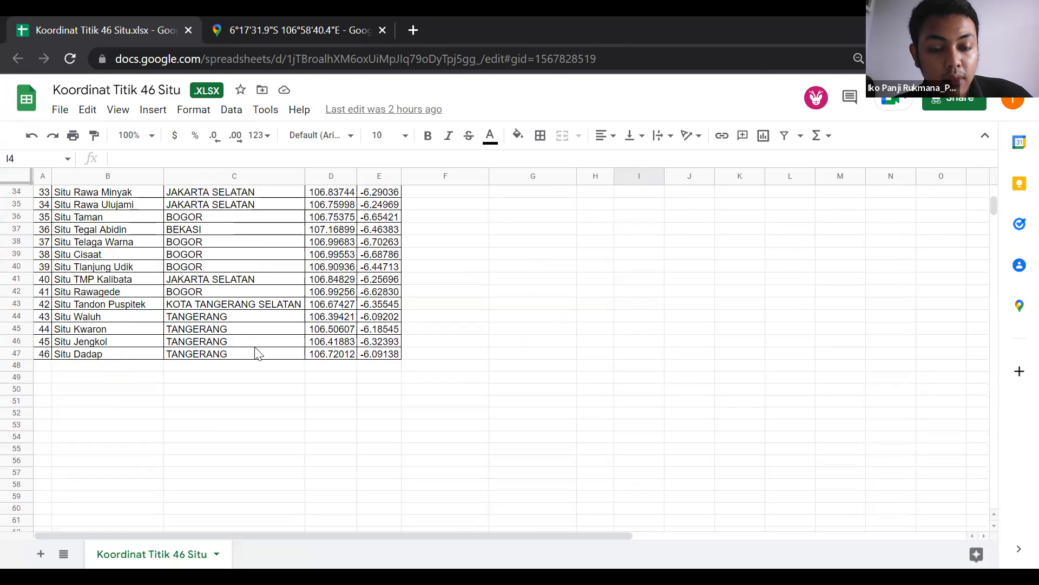
scroll(304, 383, up, 10)
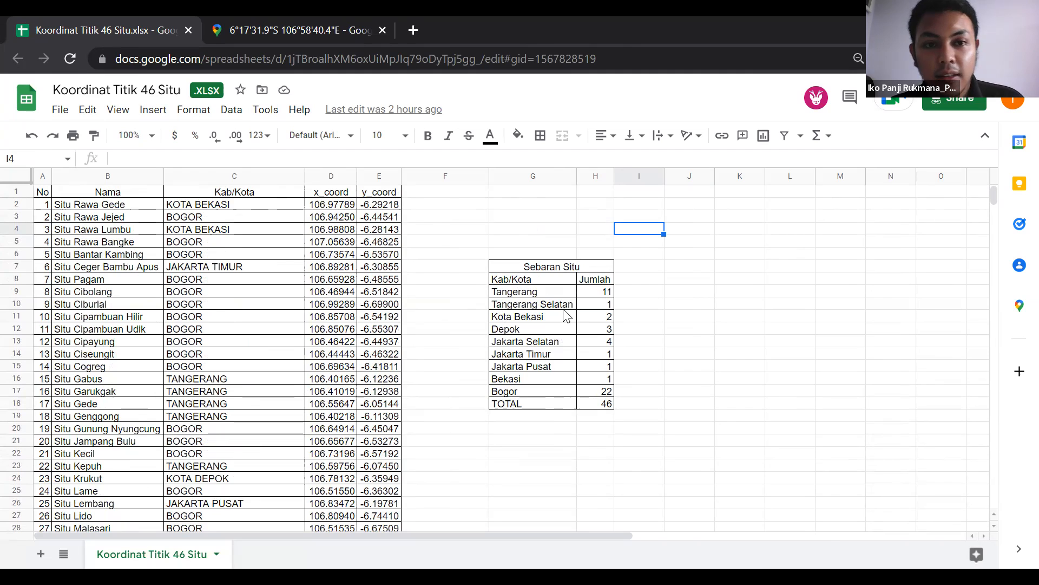
scroll(566, 315, down, 3)
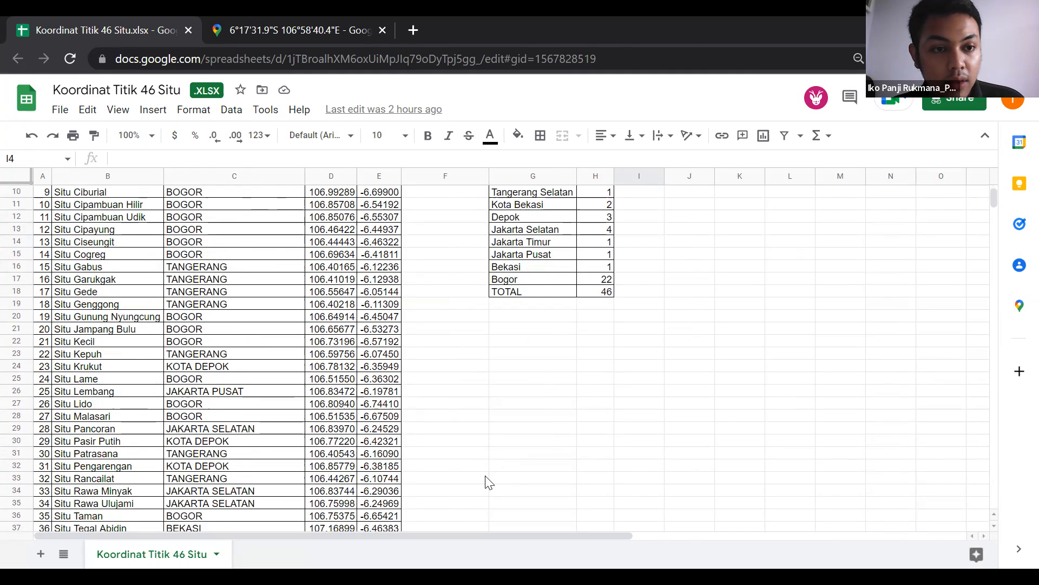
click(572, 370)
scroll(572, 370, up, 3)
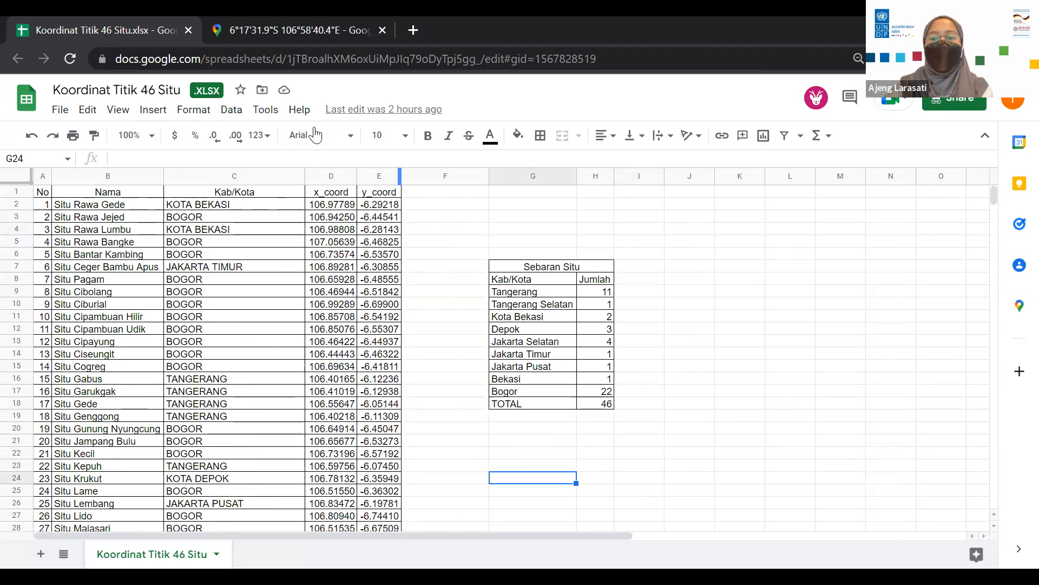